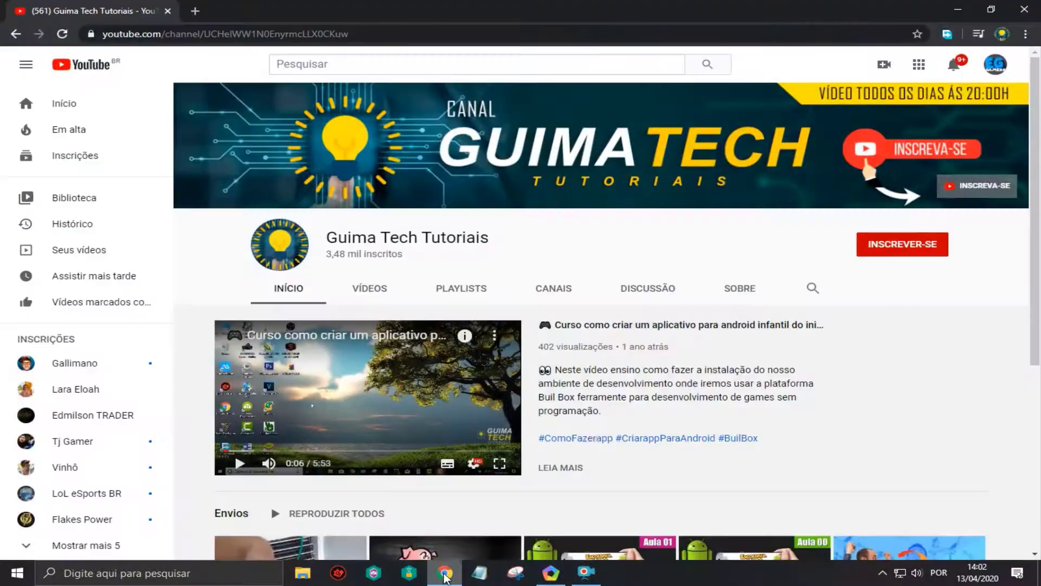
Look through the Guima Tech Tutorials channel's videos, then subscribe to the channel with notifications set to Todas
left_click(360, 289)
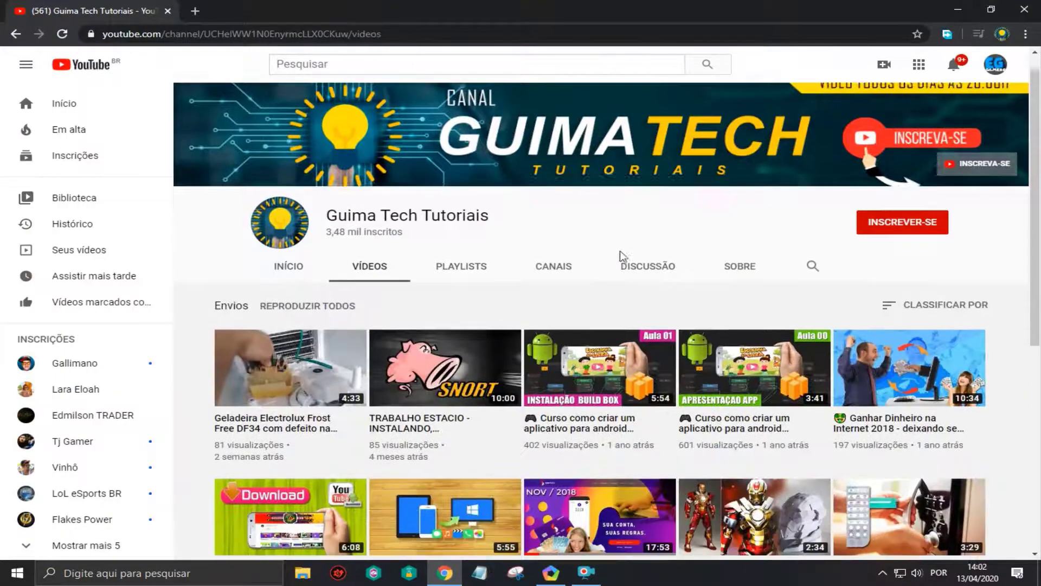
scroll(639, 263, "down", 6)
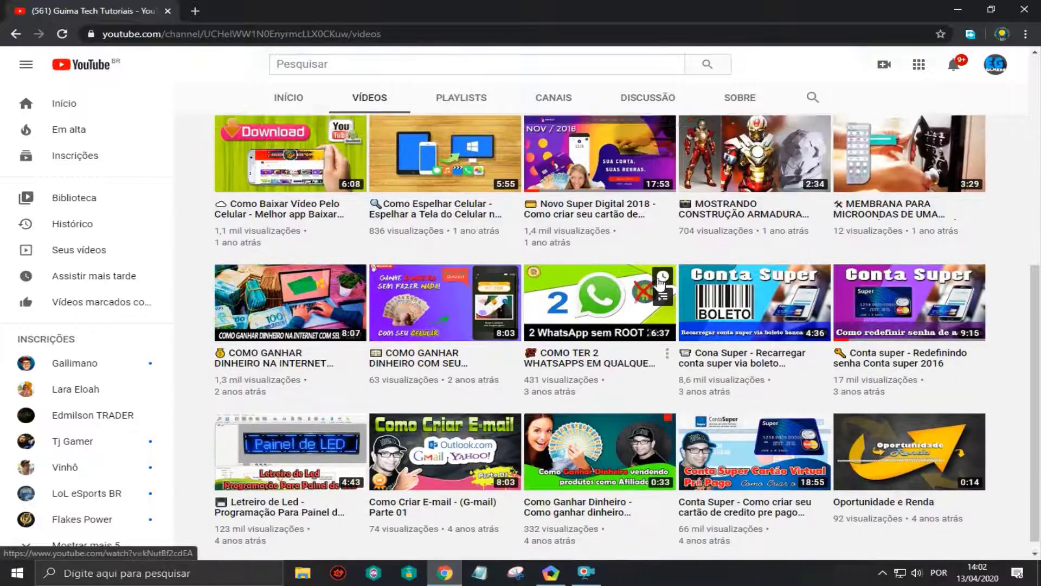
scroll(651, 271, "up", 7)
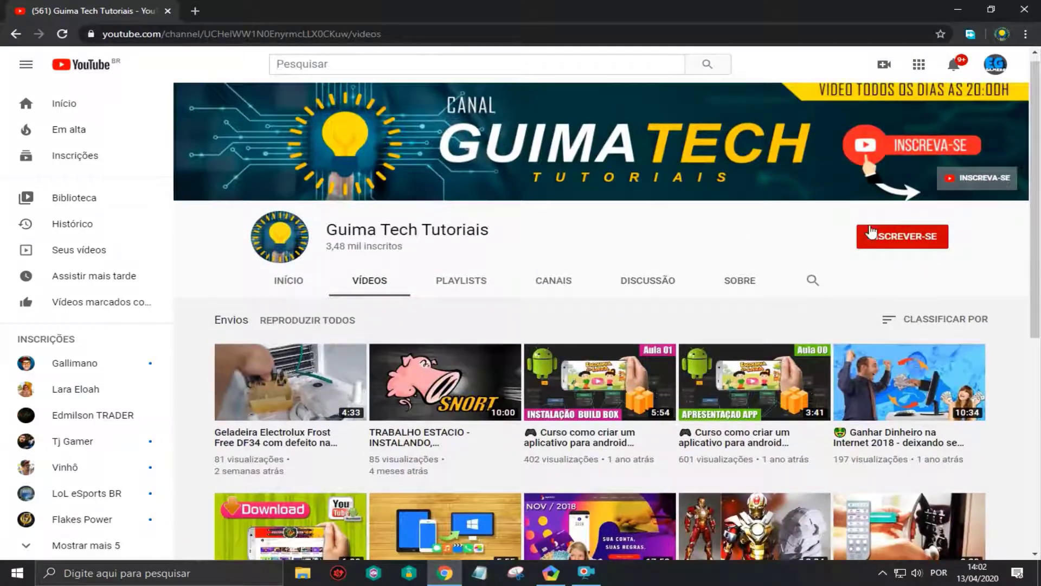
left_click(871, 232)
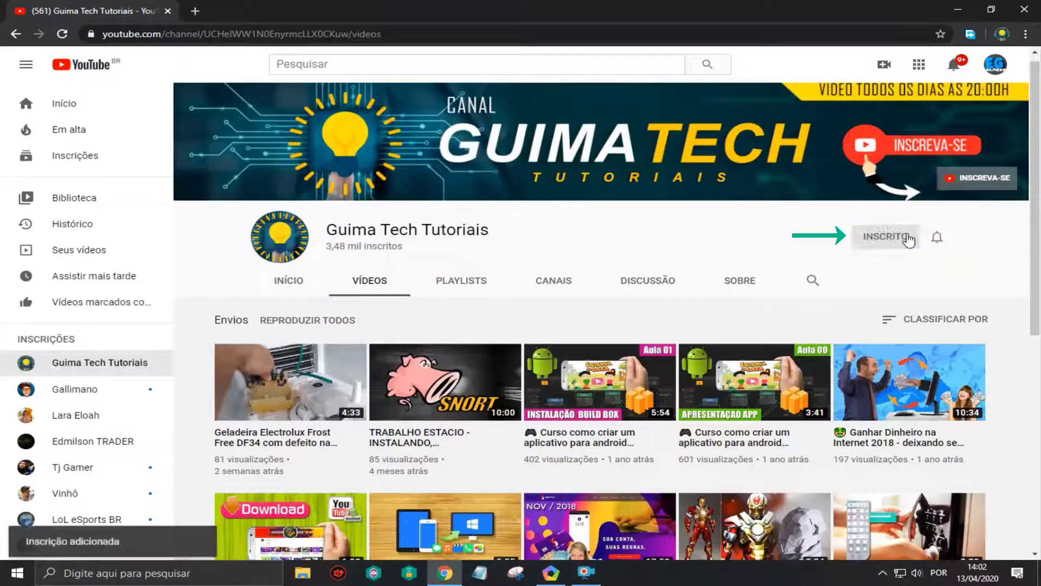
left_click(939, 240)
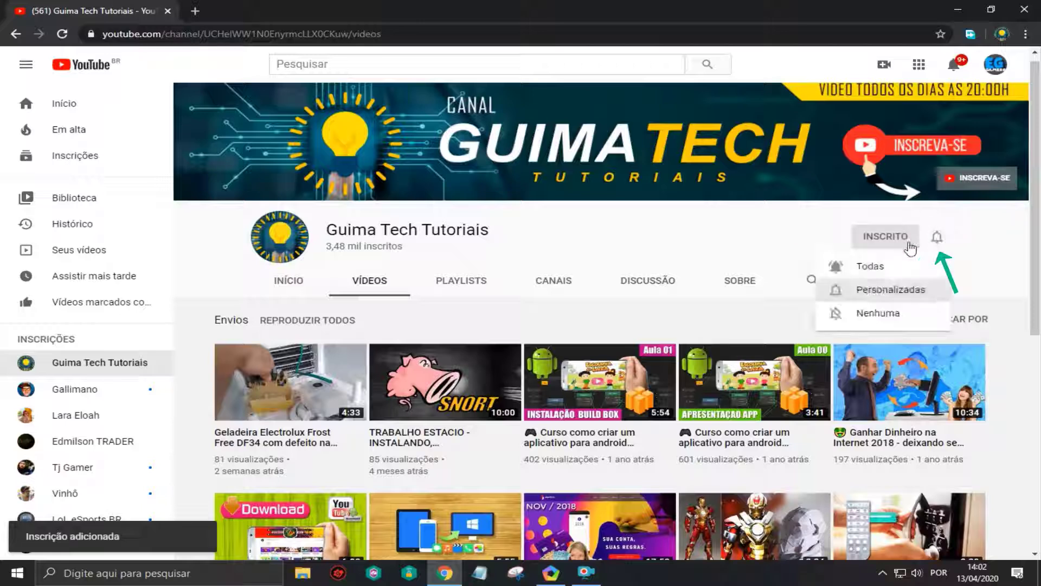
left_click(862, 269)
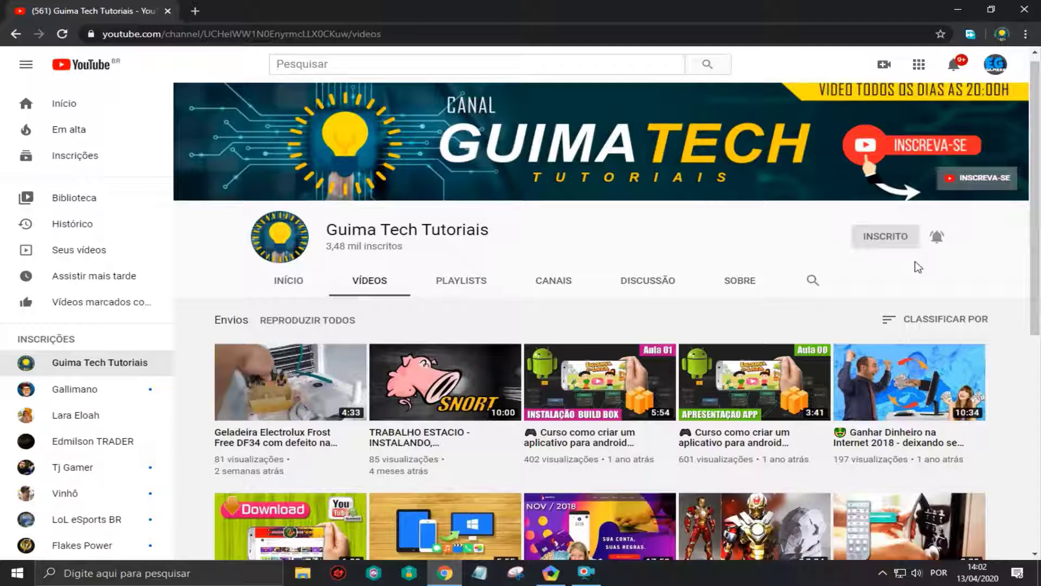
left_click(958, 10)
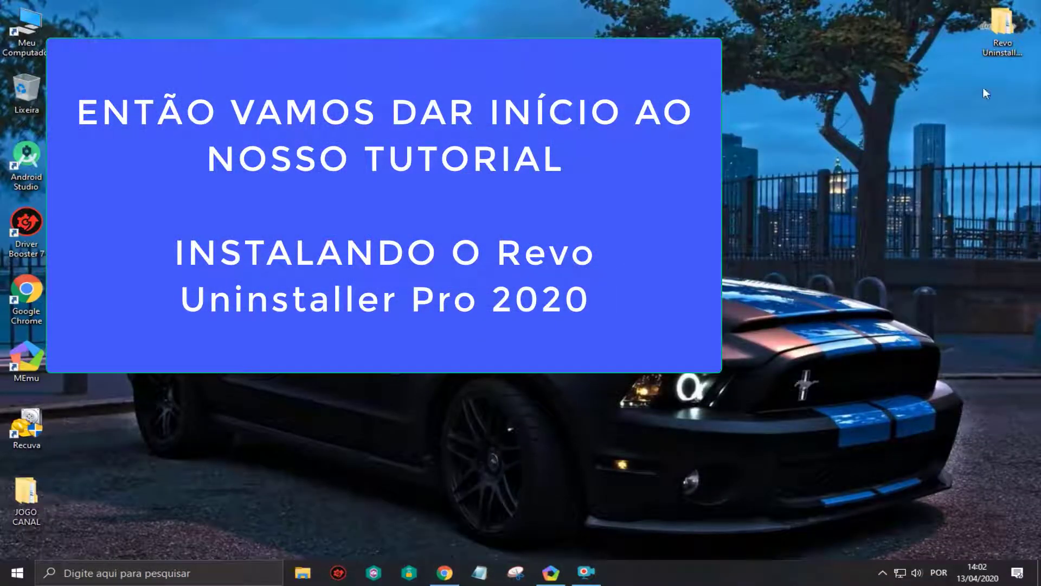
Move the Revo Uninstaller Pro 2020 folder to the middle of the desktop and open its Revo Uninstaller Pro 4.1.5 subfolder
left_click_drag(1001, 26, 548, 173)
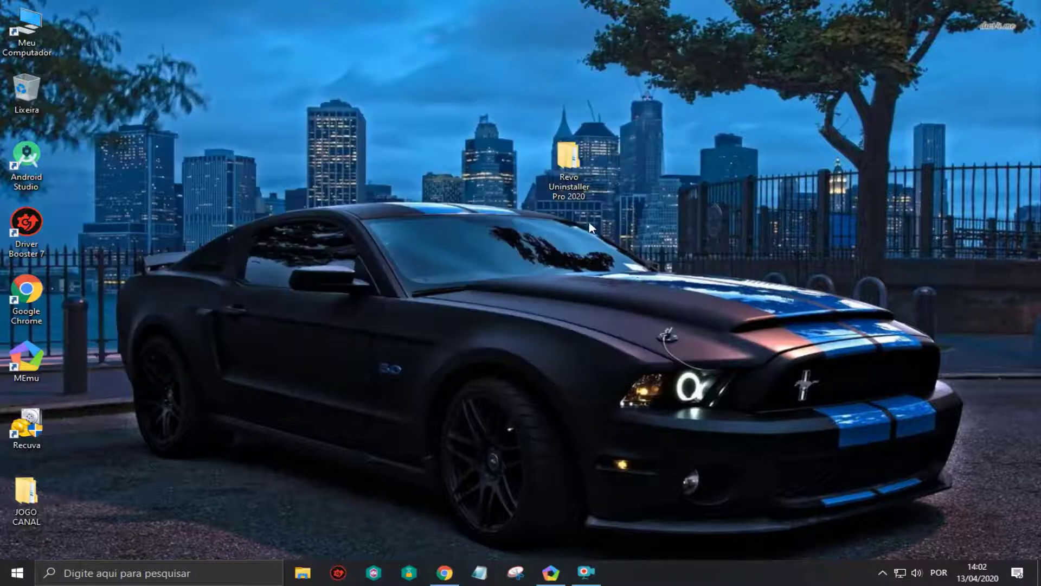
double_click(572, 160)
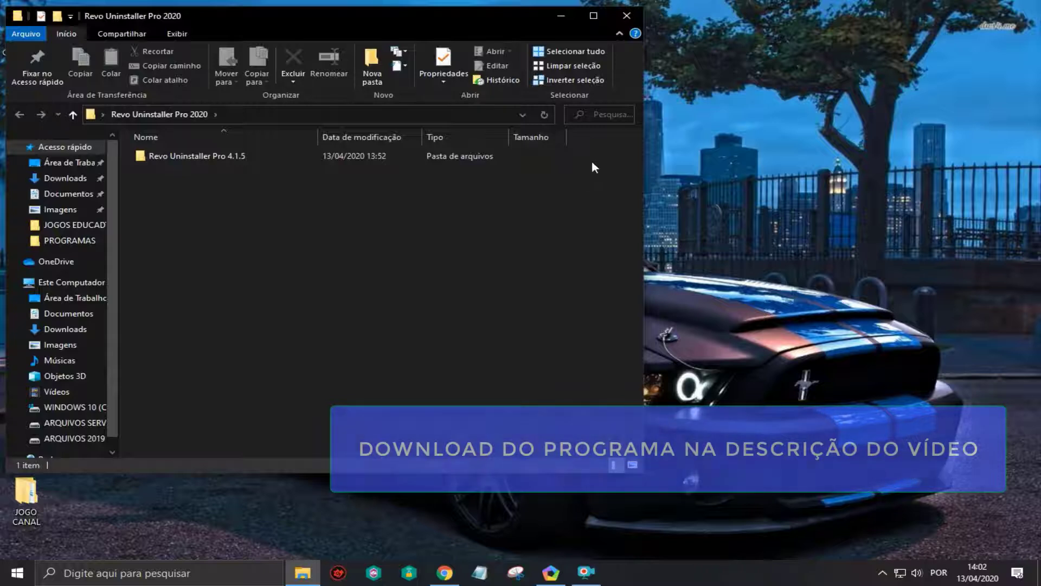
left_click(593, 15)
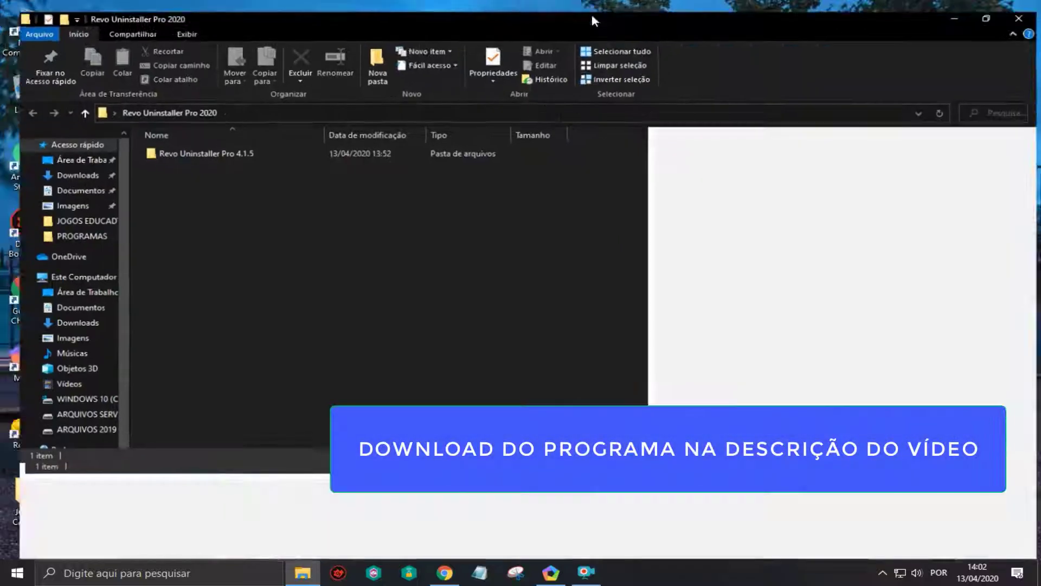
double_click(191, 144)
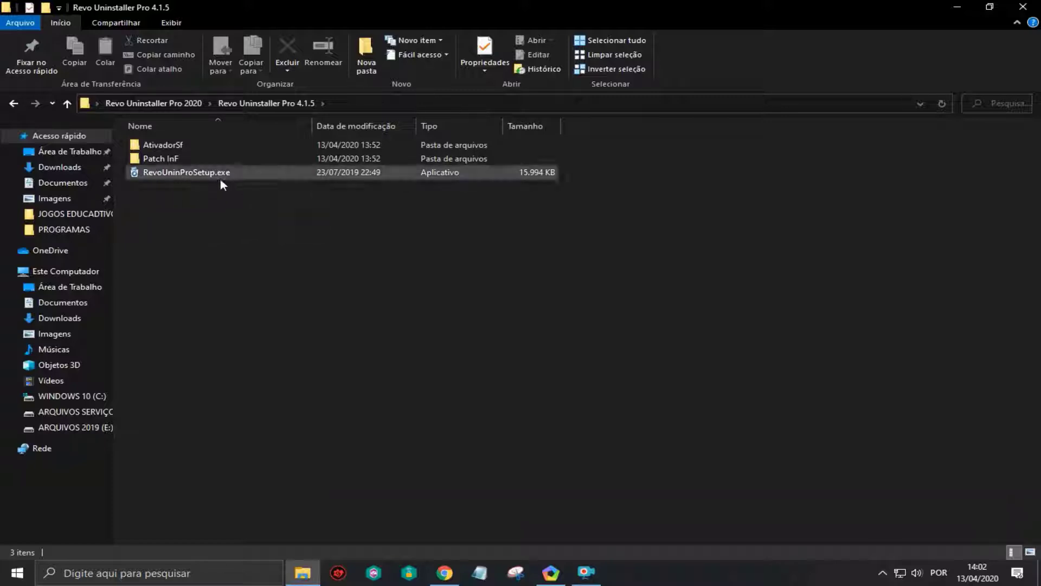
Run RevoUninProSetup.exe and accept the installer's license agreement
double_click(176, 170)
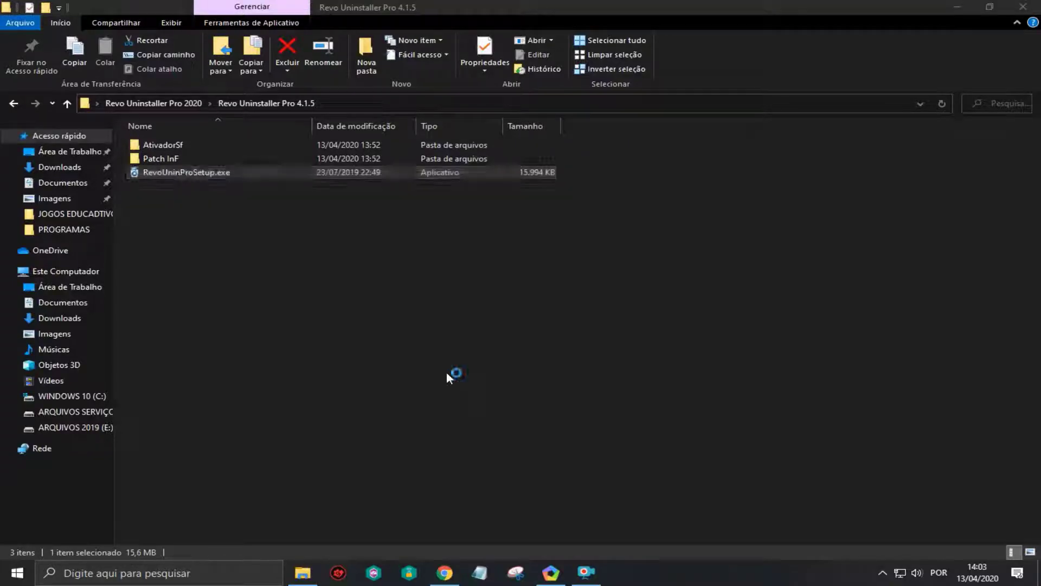
left_click(535, 315)
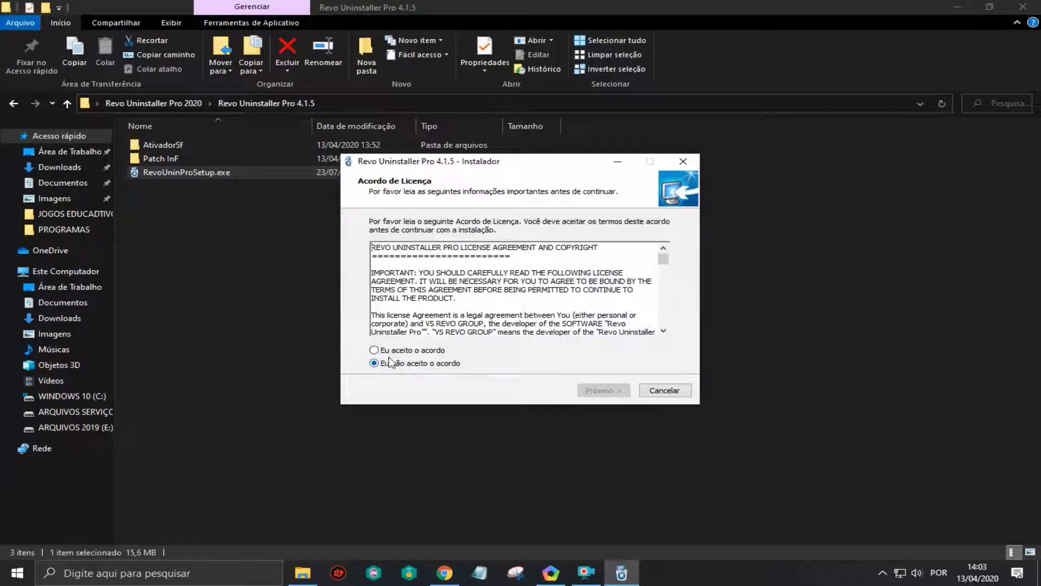
left_click(383, 352)
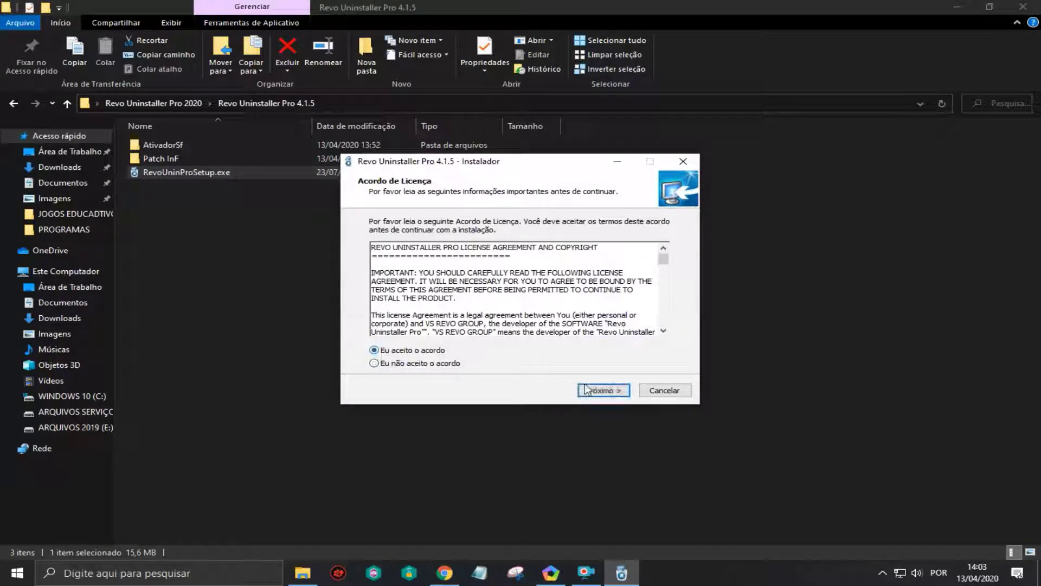
left_click(604, 391)
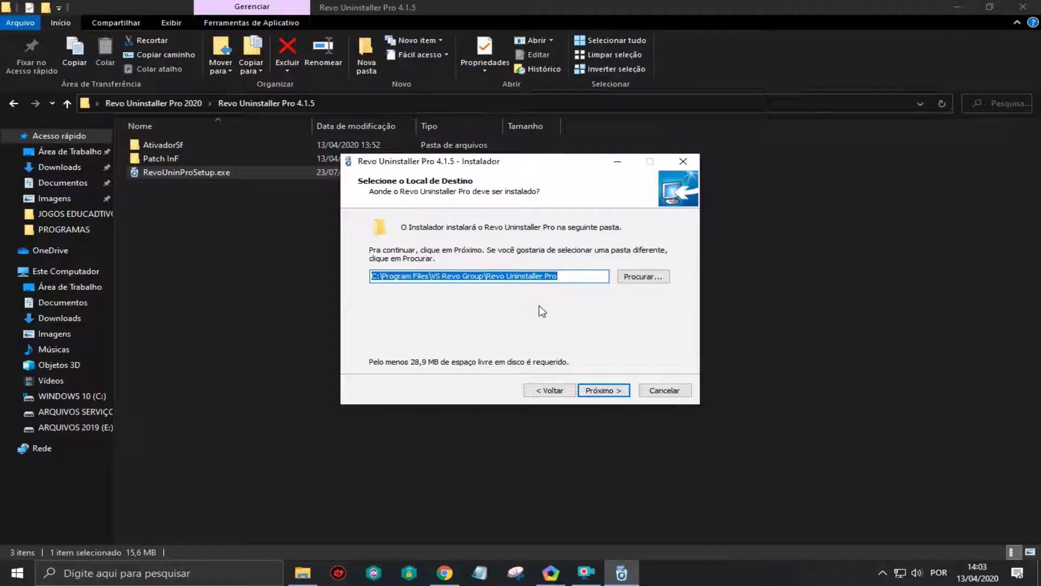
Install Revo Uninstaller Pro in the default folder with desktop and quick-launch icons, and close the web page opened by the installer
left_click(604, 391)
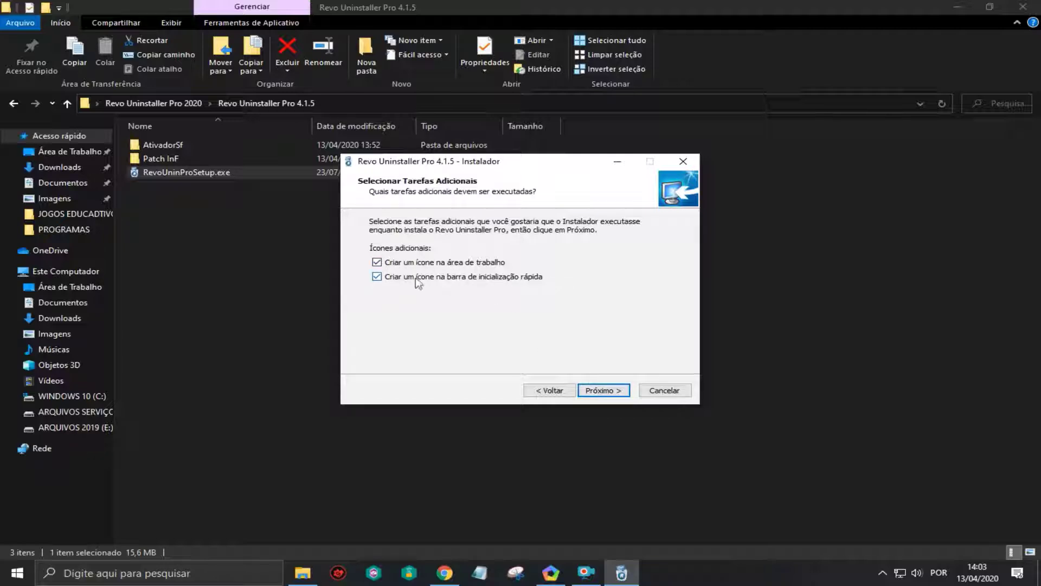
left_click(611, 392)
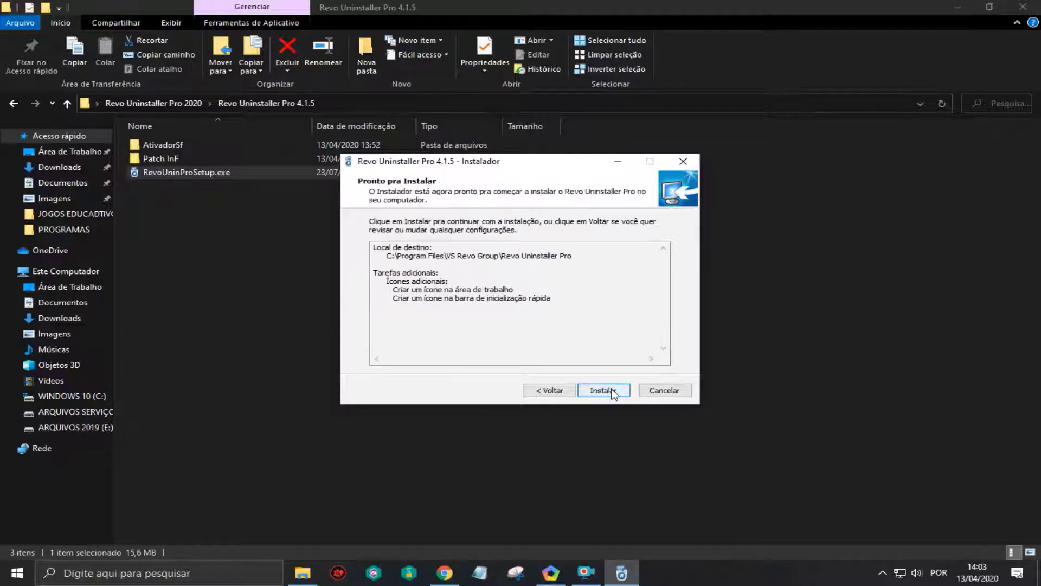
left_click(613, 392)
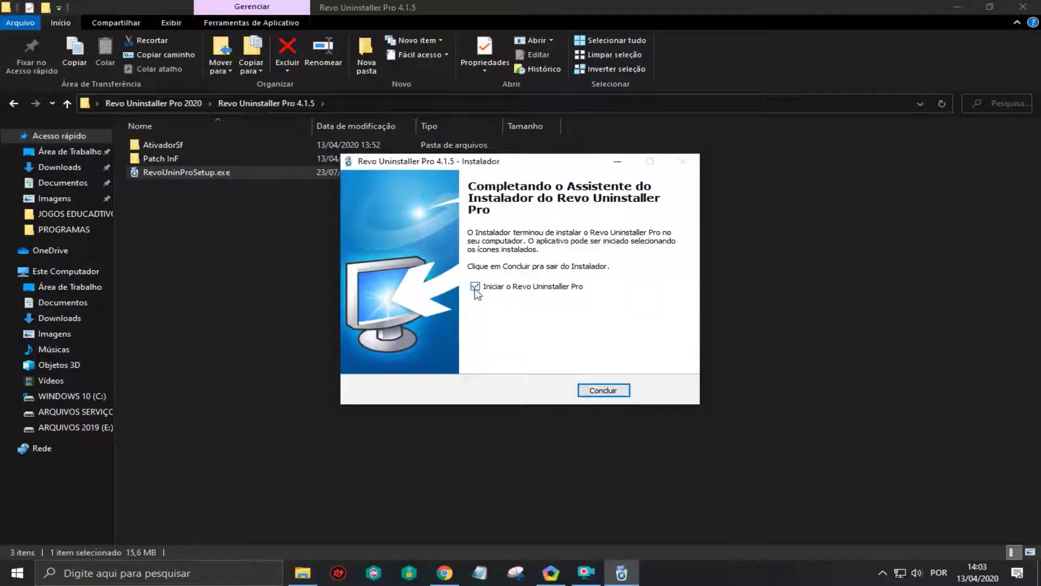
left_click(601, 392)
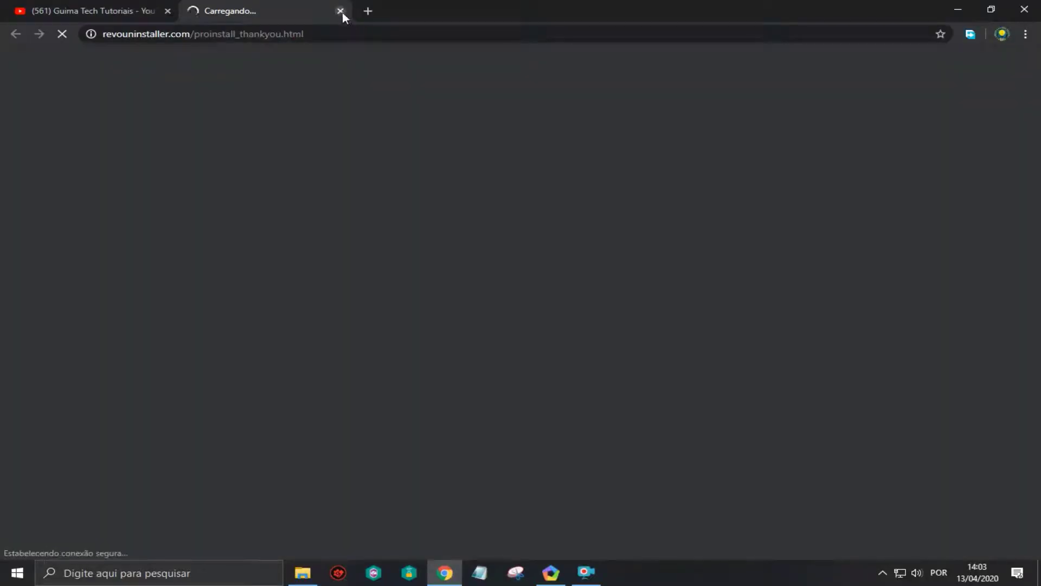
left_click(341, 10)
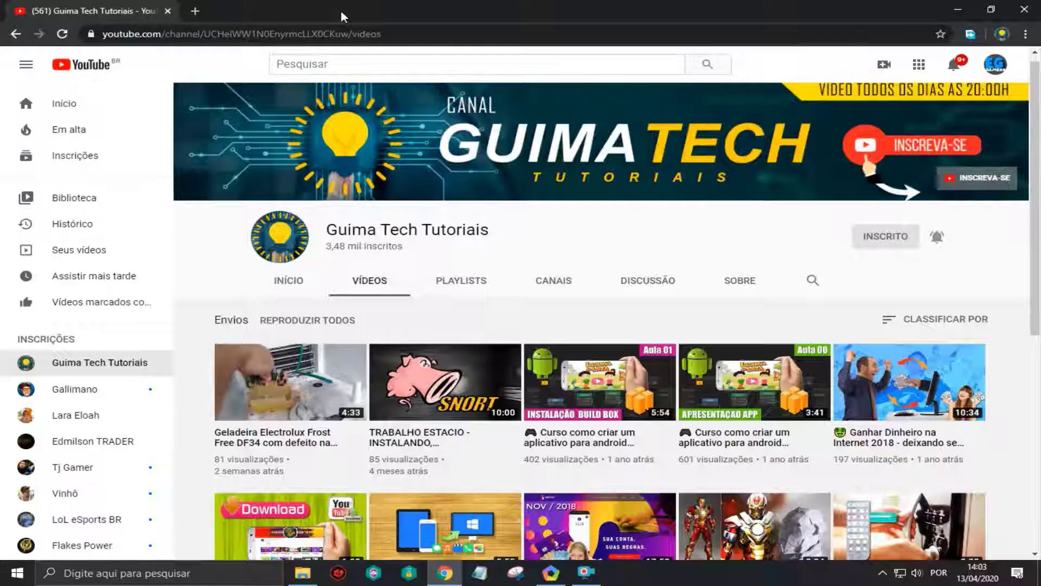
left_click(959, 11)
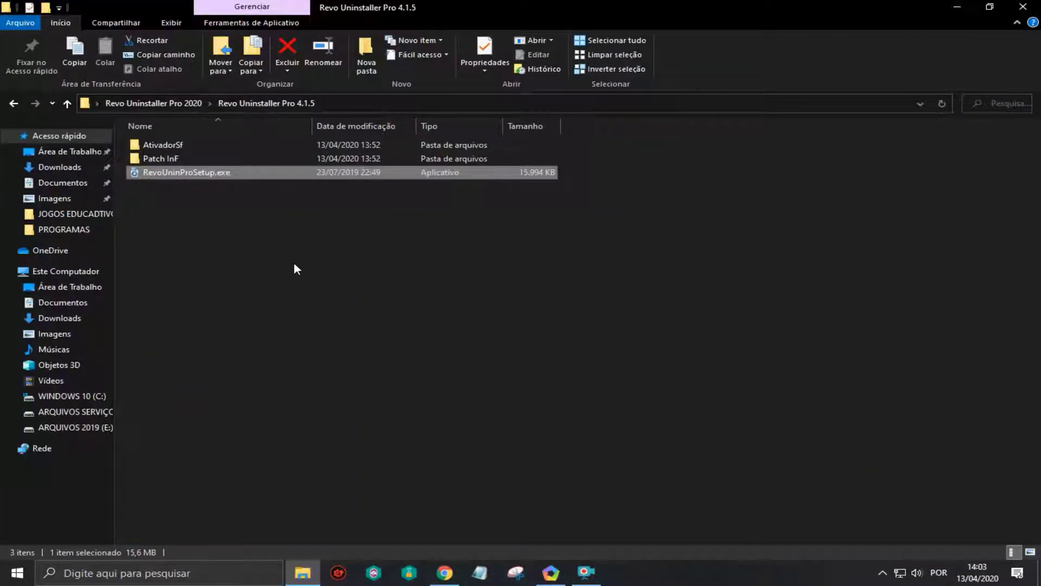
Run Revo Uninstaller Pro v4.0.x.Patch.exe from the Patch InF folder as administrator
left_click(166, 147)
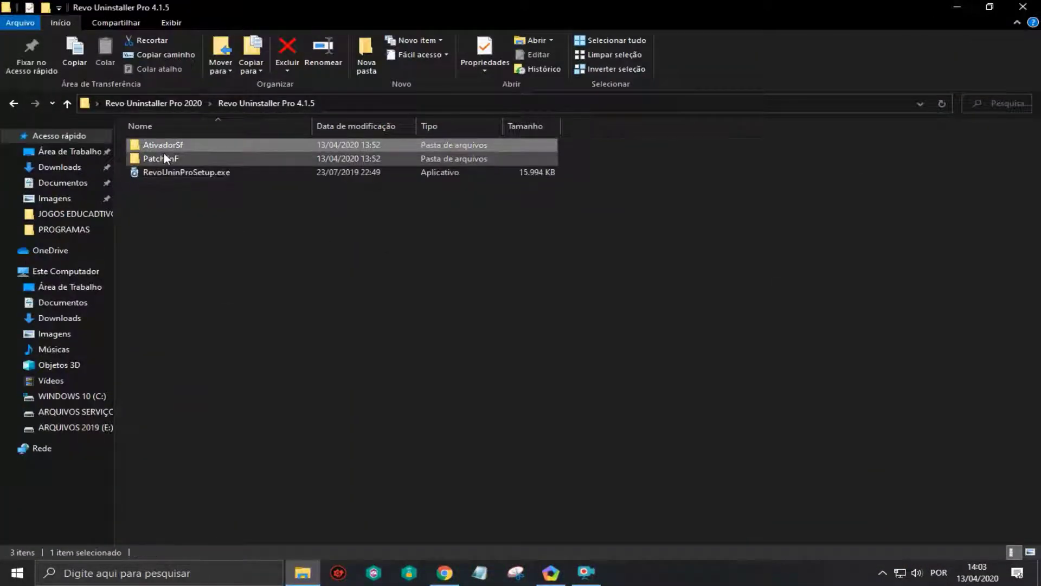
double_click(165, 157)
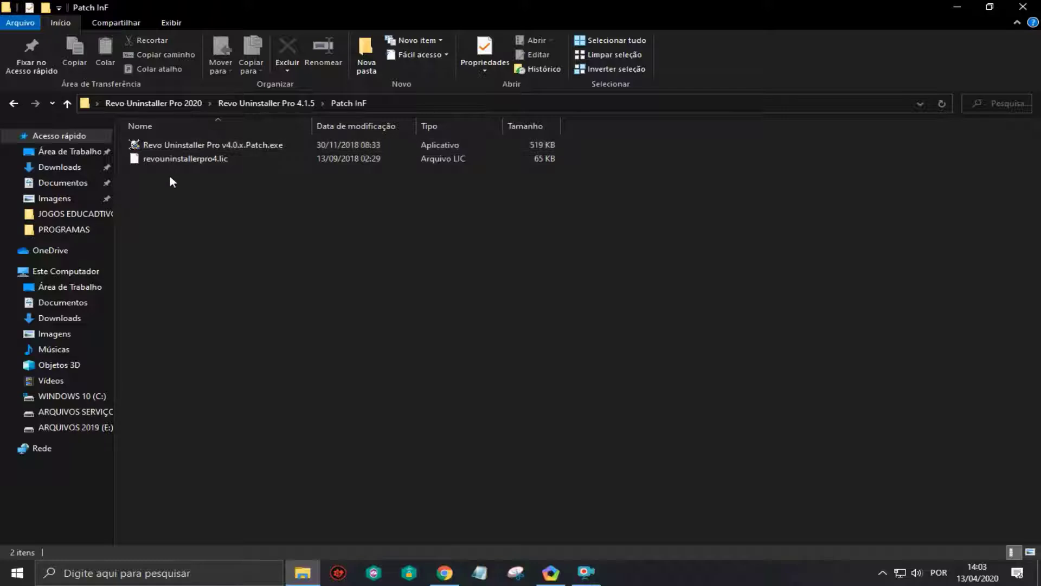
left_click(14, 104)
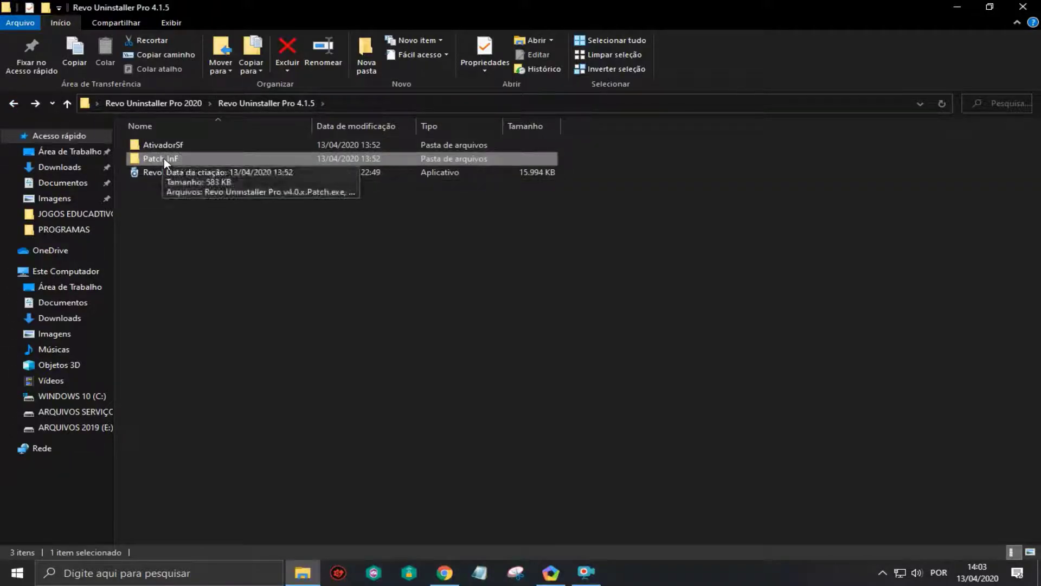
double_click(164, 159)
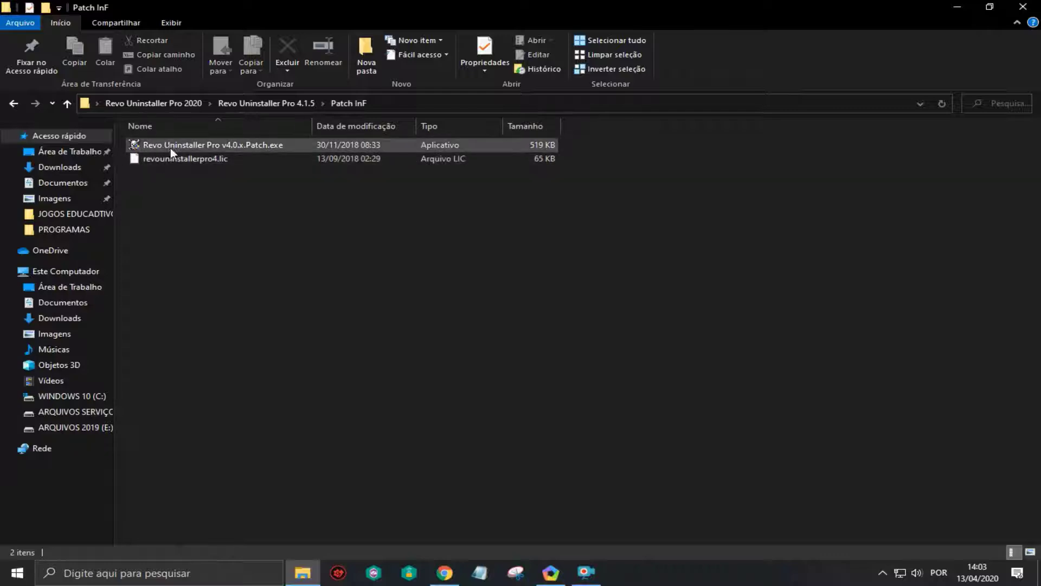
double_click(205, 145)
right_click(205, 145)
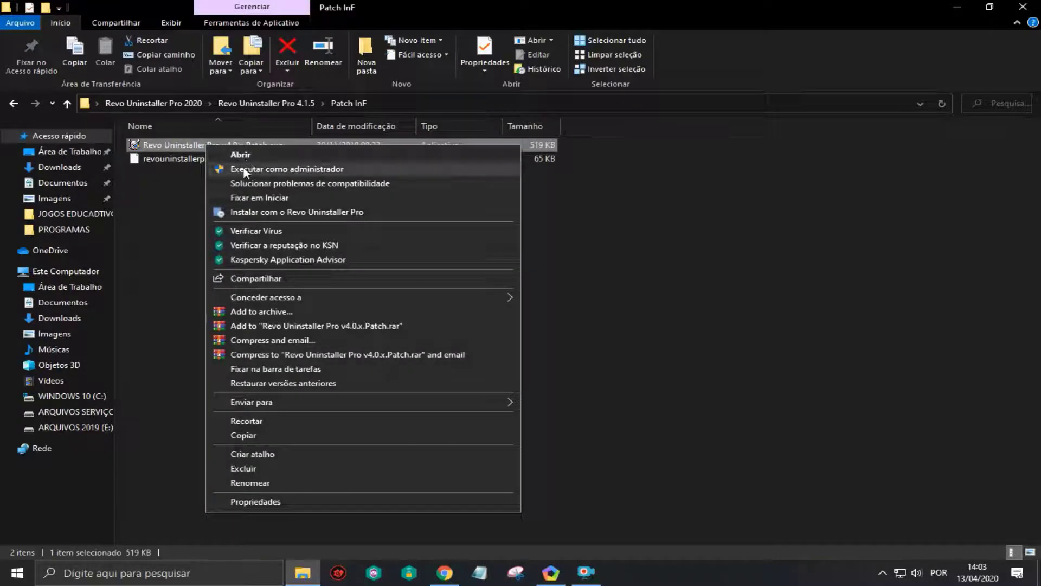
left_click(263, 169)
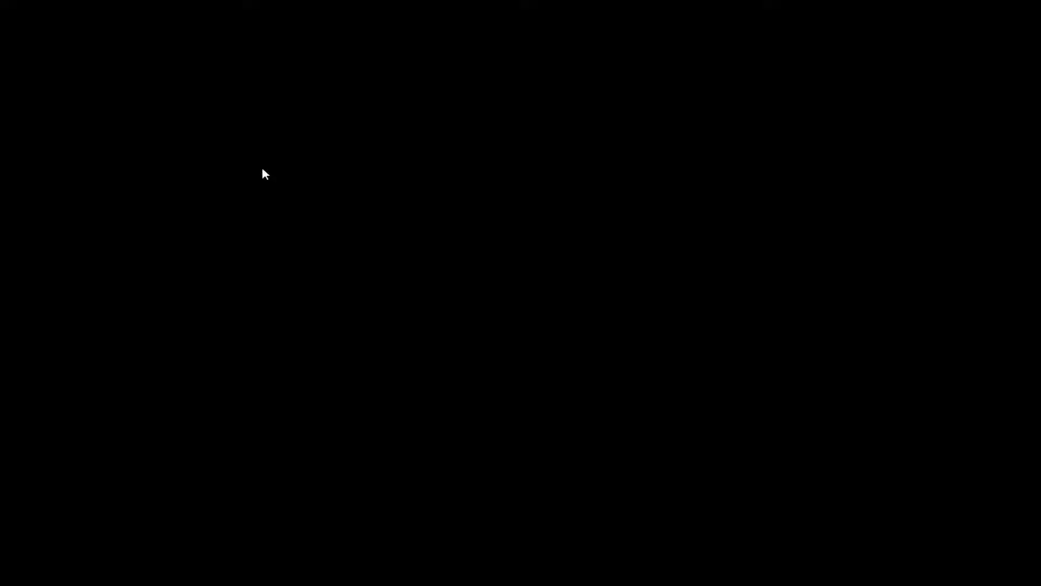
left_click(448, 374)
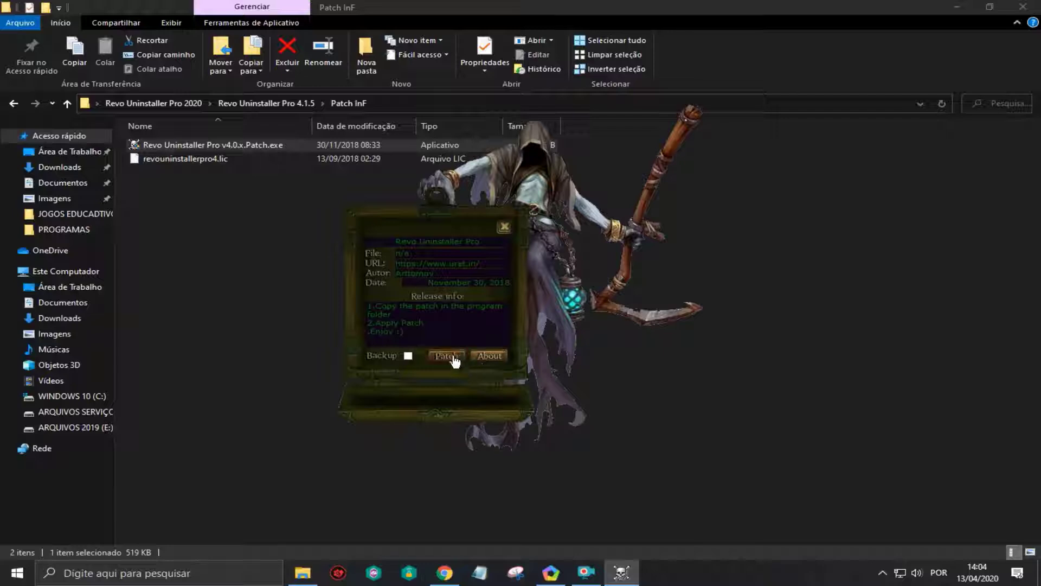
Apply the patch with the username GUIMATECH and close the patcher
left_click(443, 358)
left_click(447, 353)
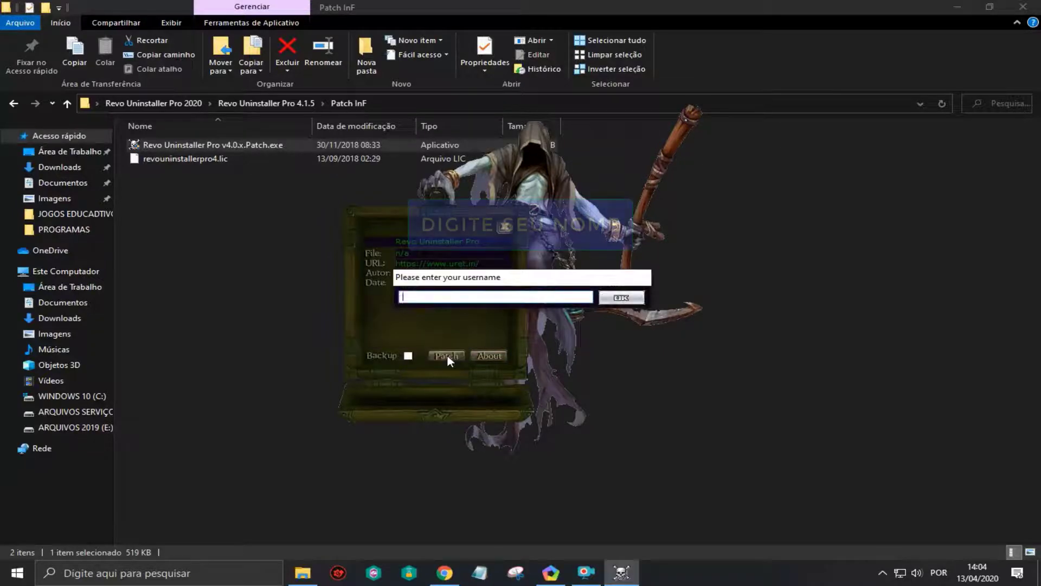
type("g")
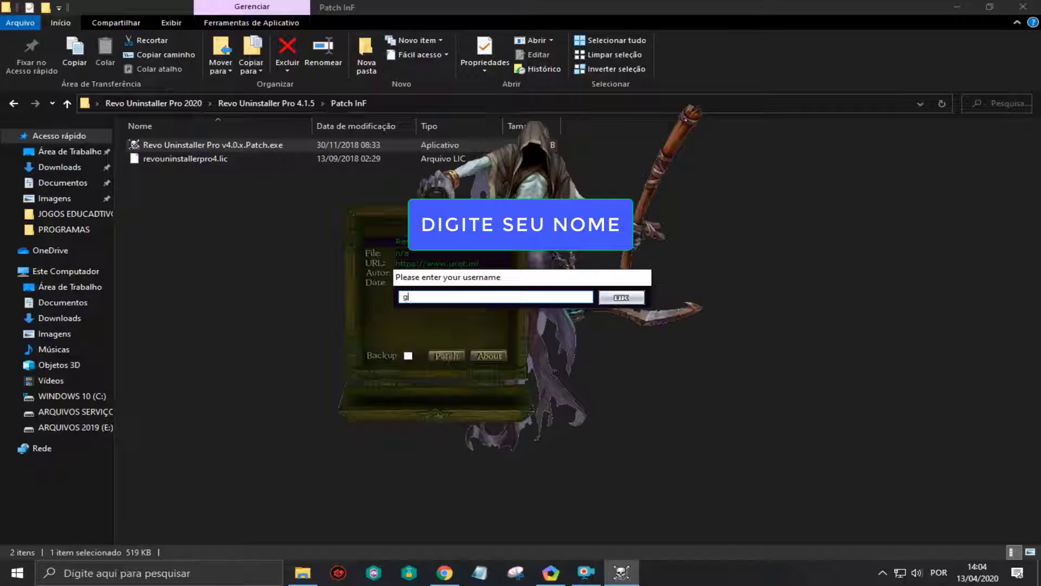
type("GUIMATECH")
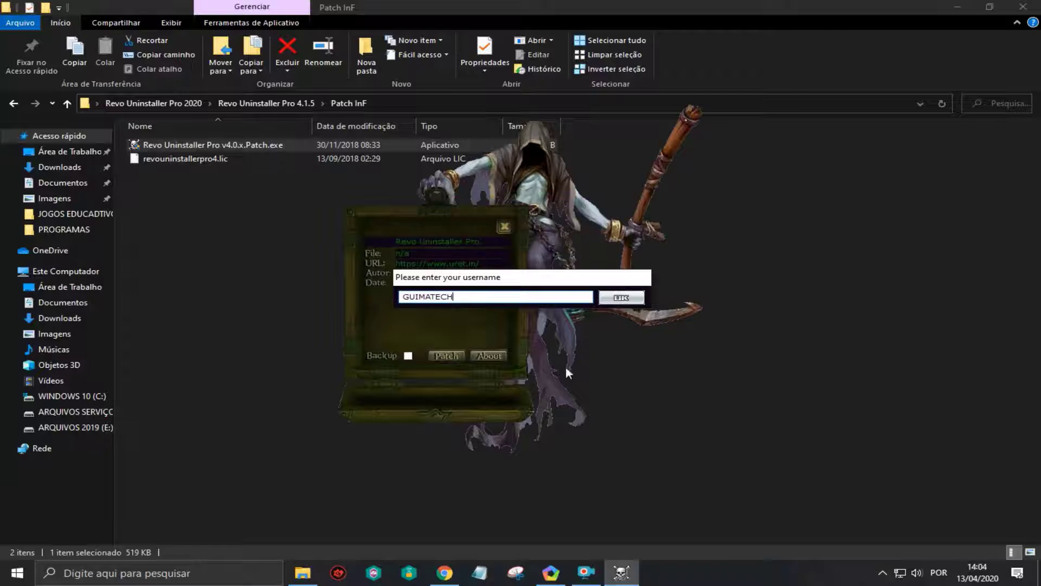
left_click(622, 298)
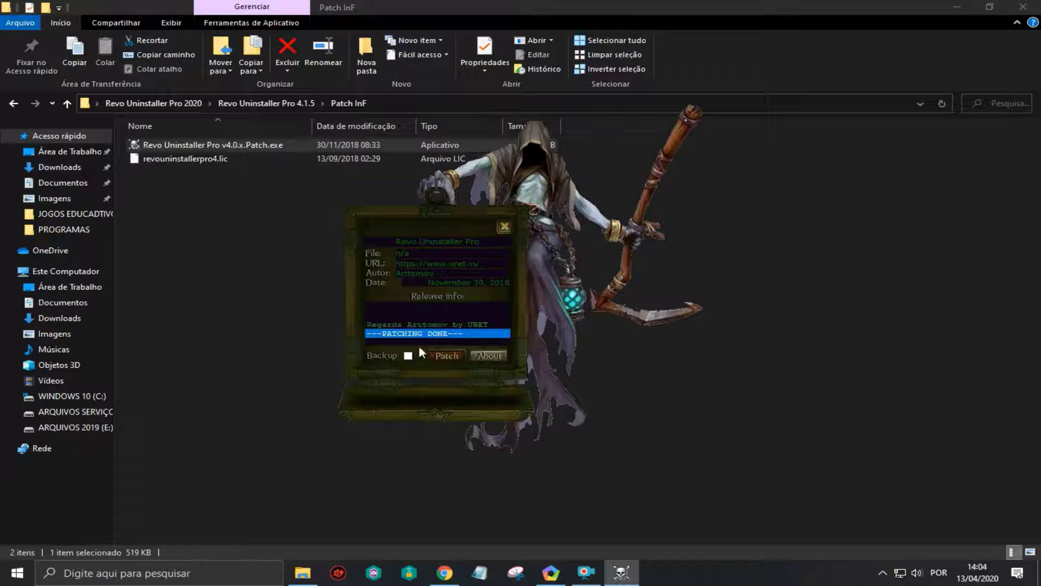
left_click(504, 227)
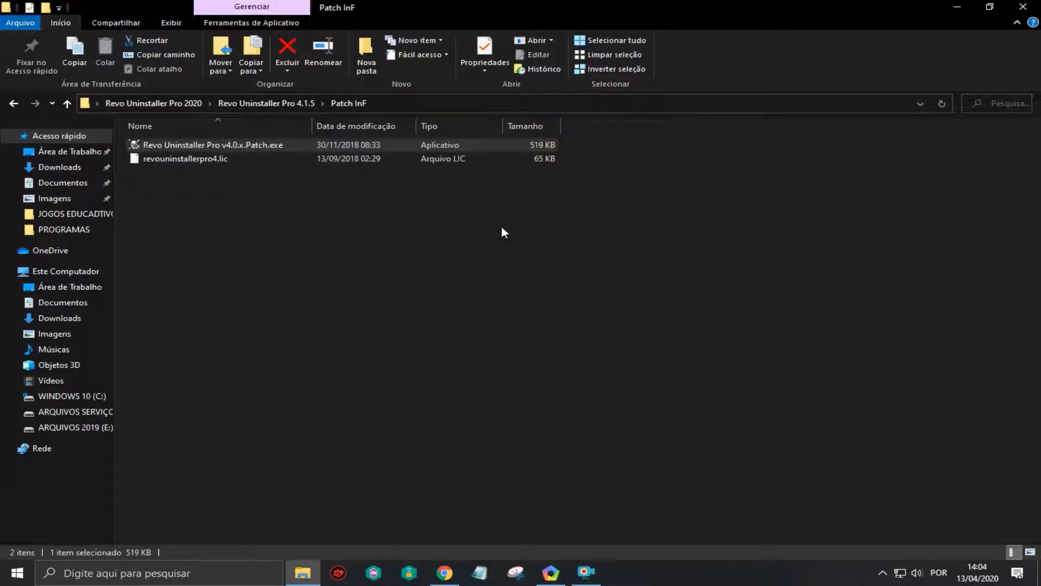
Close the Patch InF folder window and permanently delete the Revo Uninstaller Pro 2020 folder from the desktop
left_click(1023, 7)
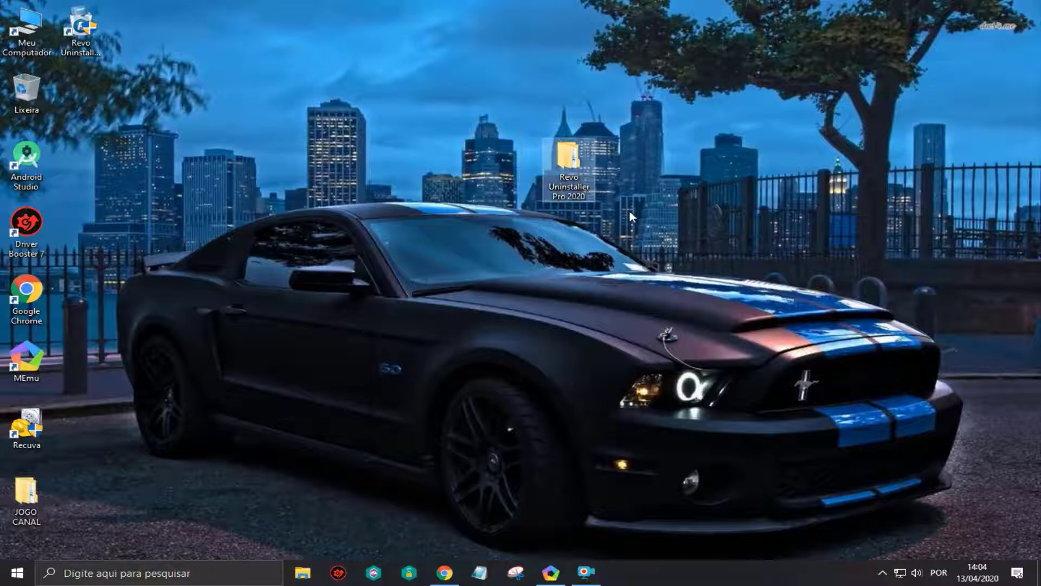
key("shift+Delete")
key("Return")
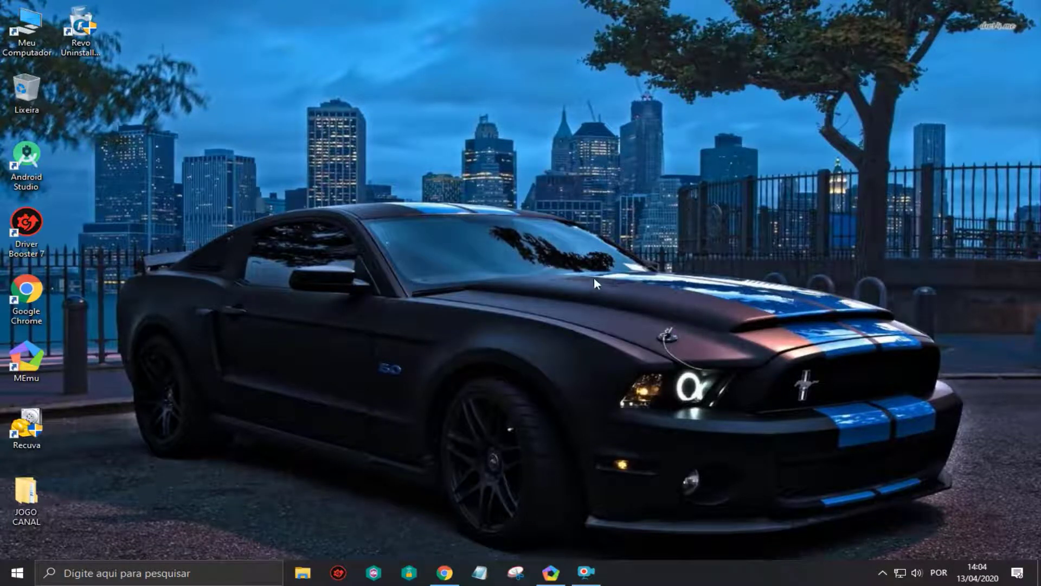
Open Revo Uninstaller Pro from the desktop and change its interface language to Português / Brasil
left_click(84, 25)
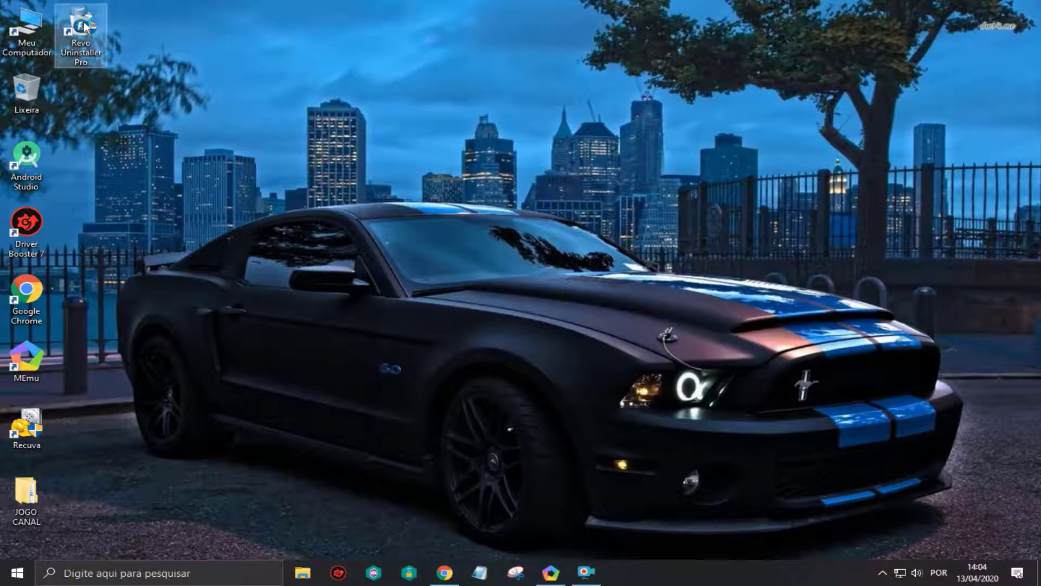
double_click(85, 26)
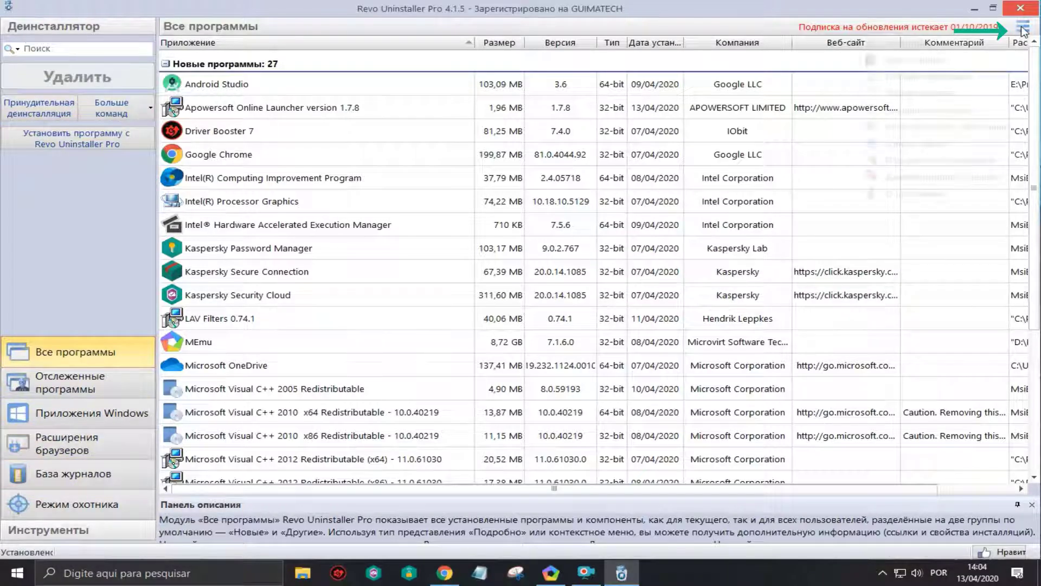
left_click(1022, 30)
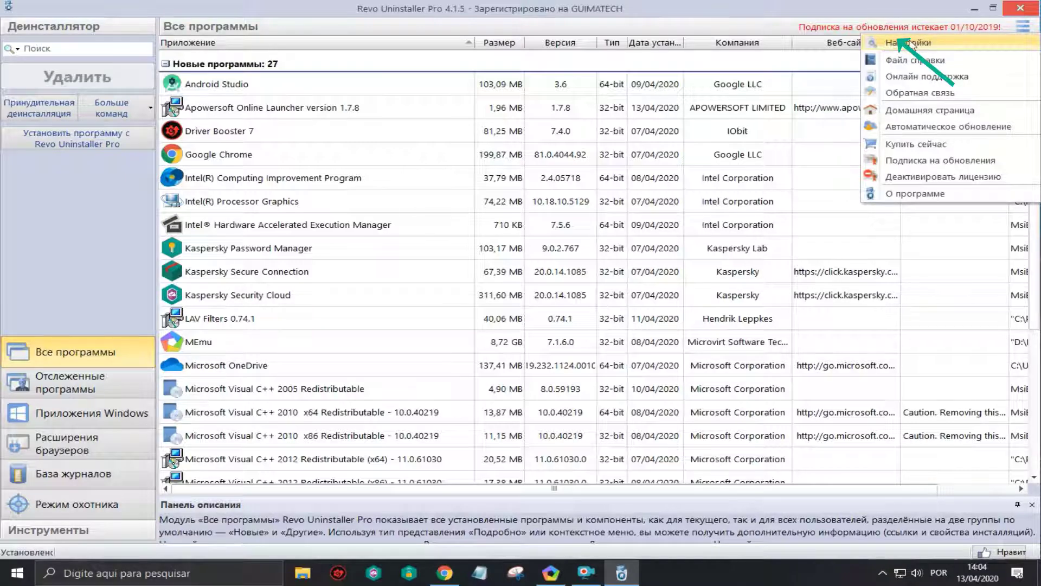
left_click(914, 45)
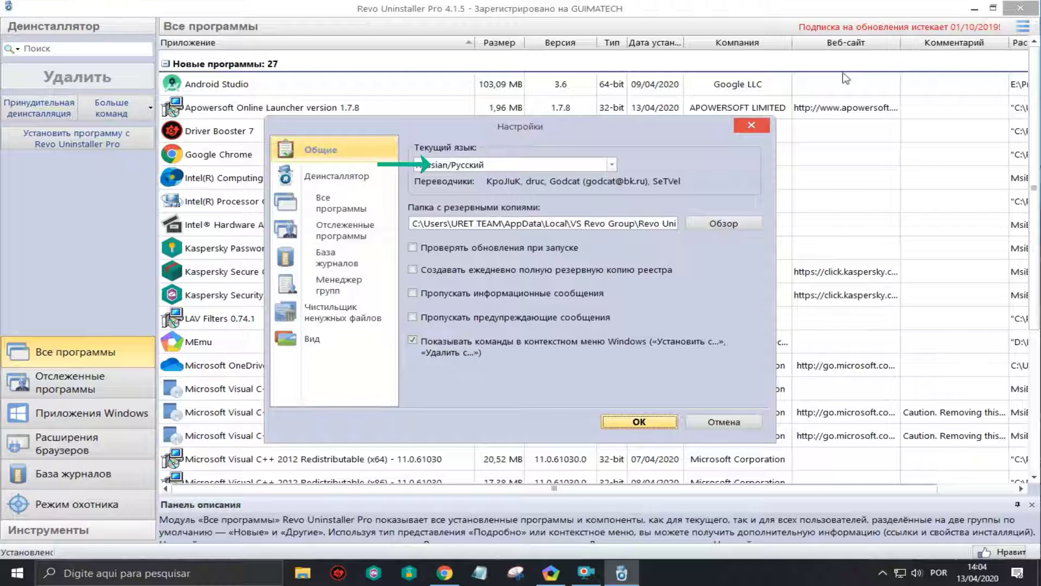
left_click(611, 164)
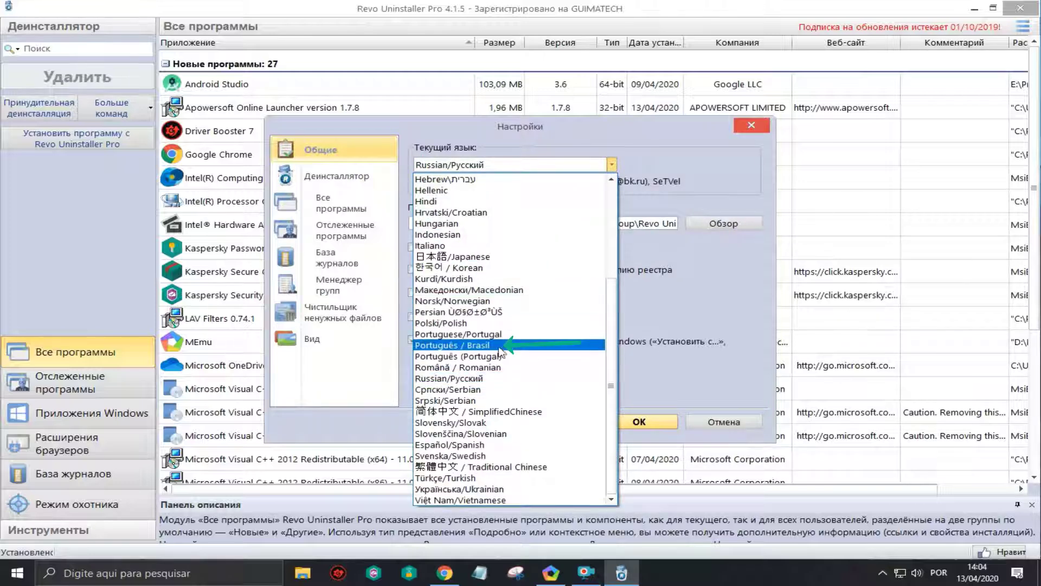
left_click(483, 346)
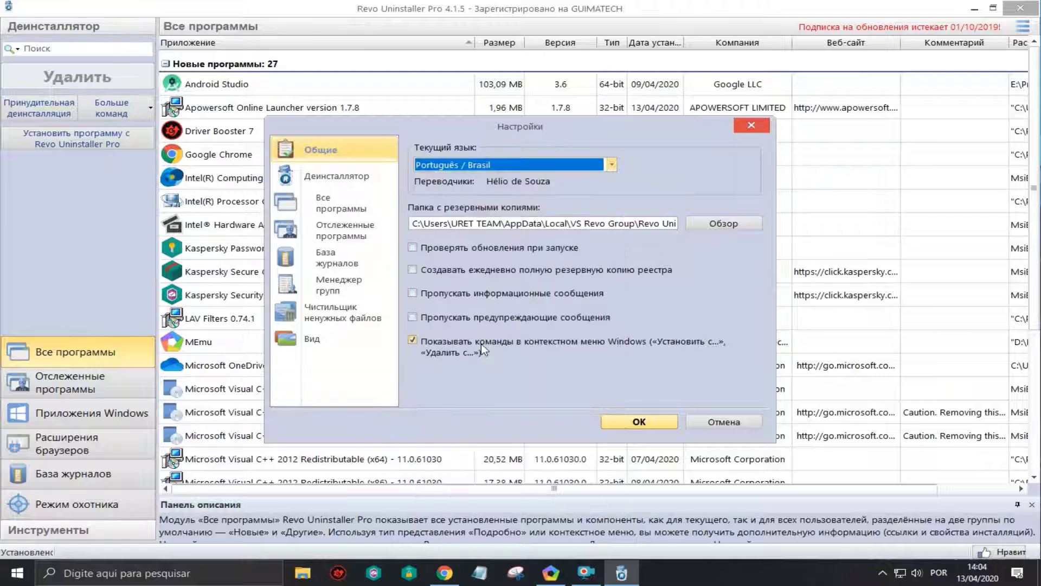
left_click(658, 422)
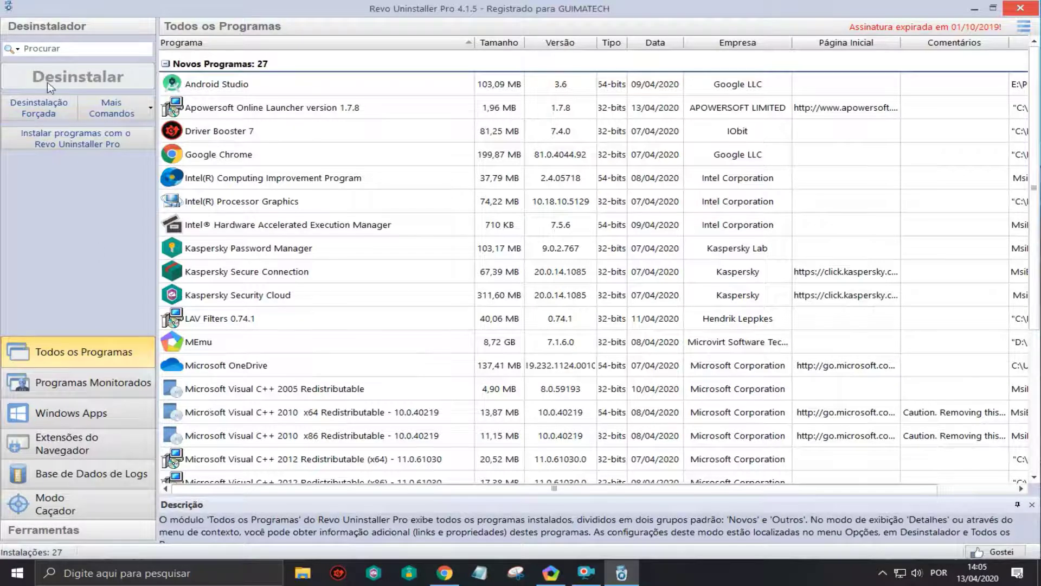
Uninstall WinRAR 5.90 (64-bit) with its own uninstaller, skipping the registry backup and system restore point
scroll(388, 362, "down", 5)
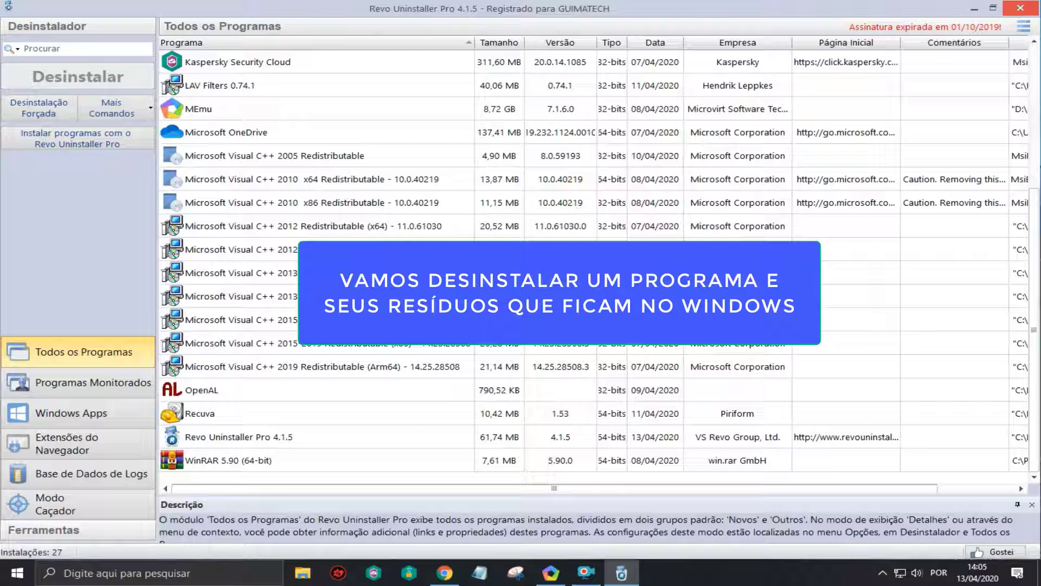
left_click(237, 465)
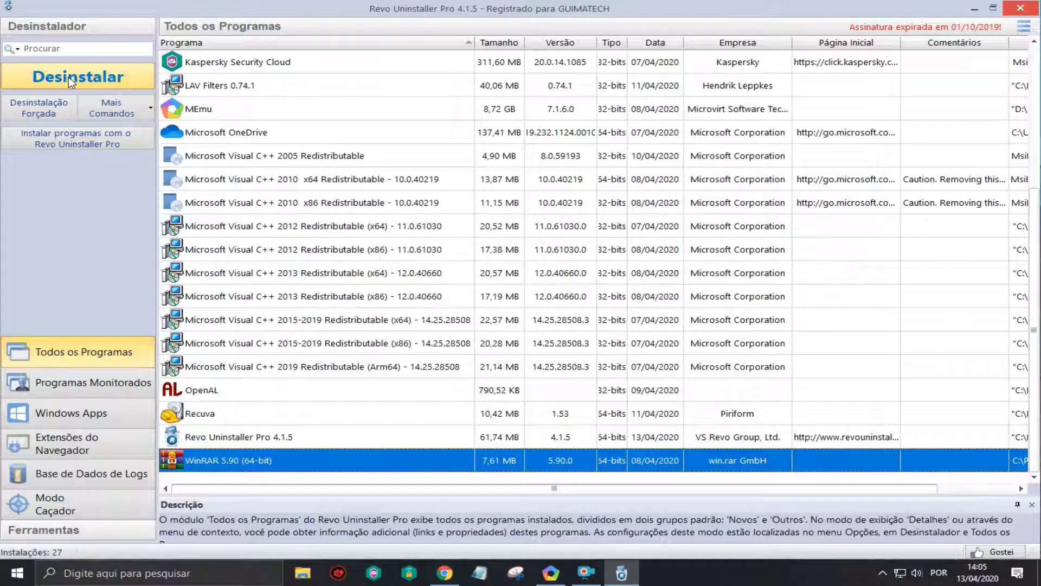
left_click(68, 77)
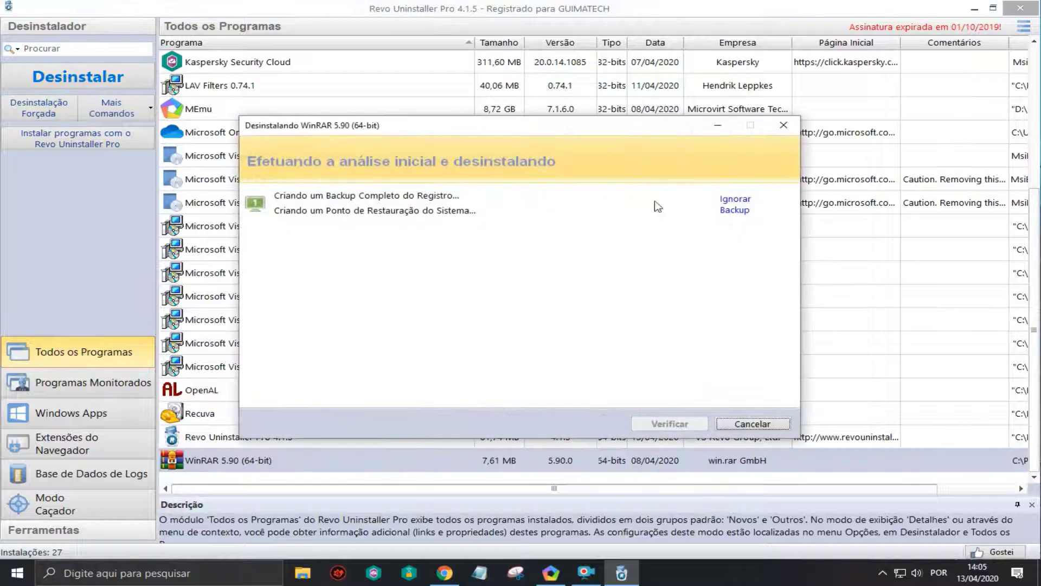
left_click(729, 216)
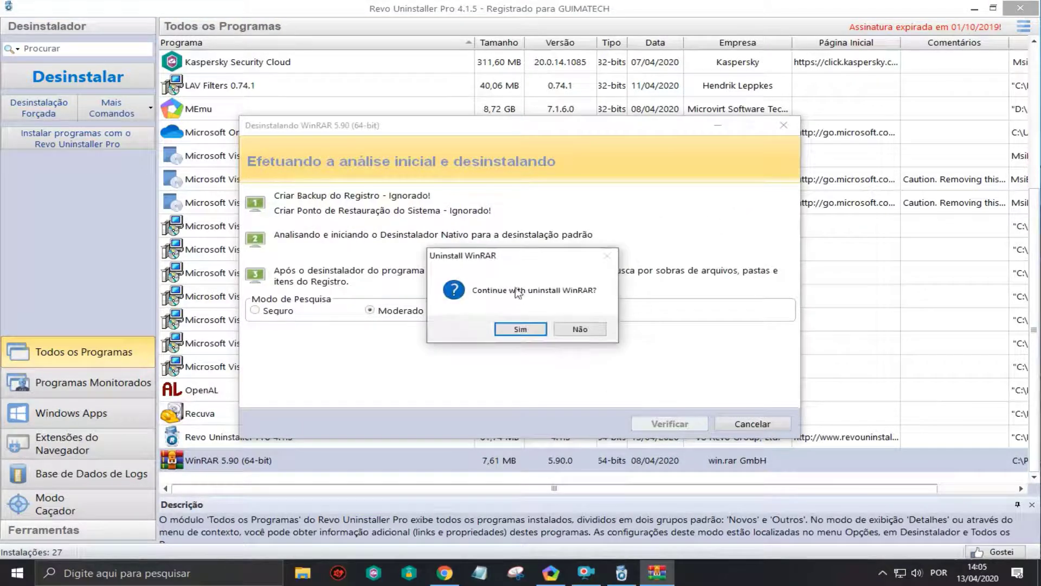
left_click(520, 327)
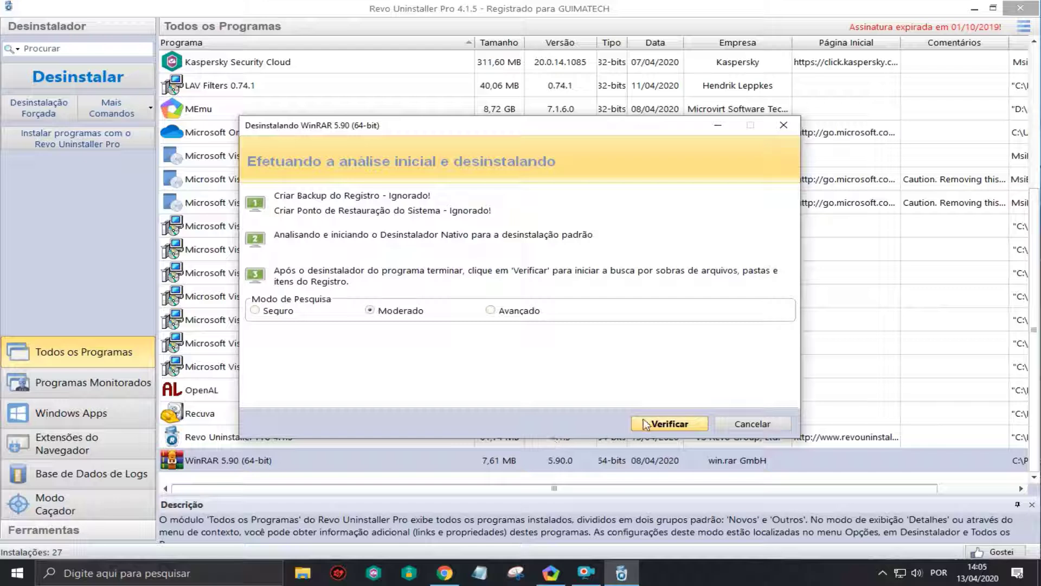
Scan for WinRAR leftovers in Moderado mode and delete all the leftover registry items
left_click(670, 424)
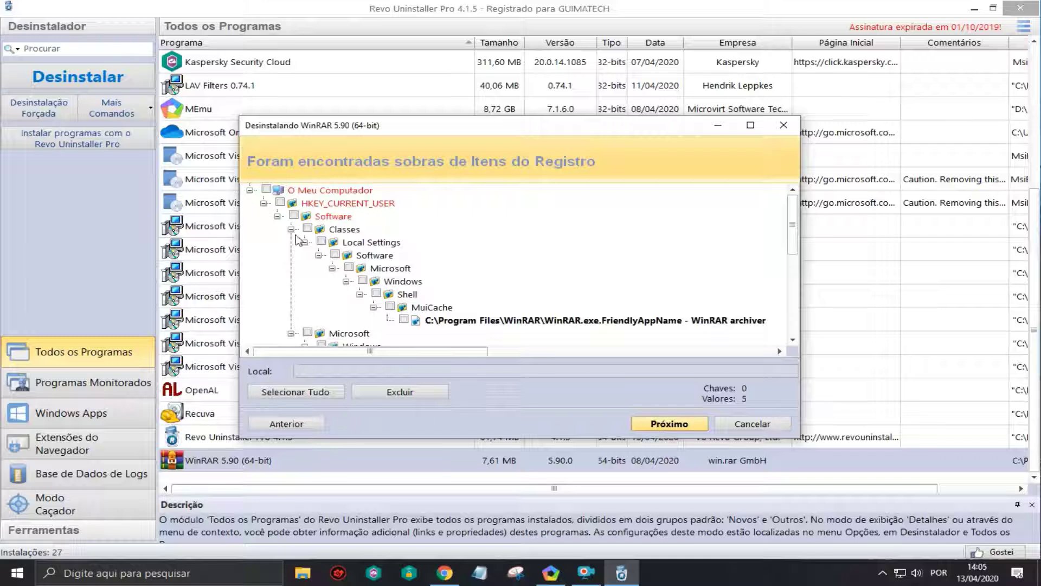
left_click(293, 393)
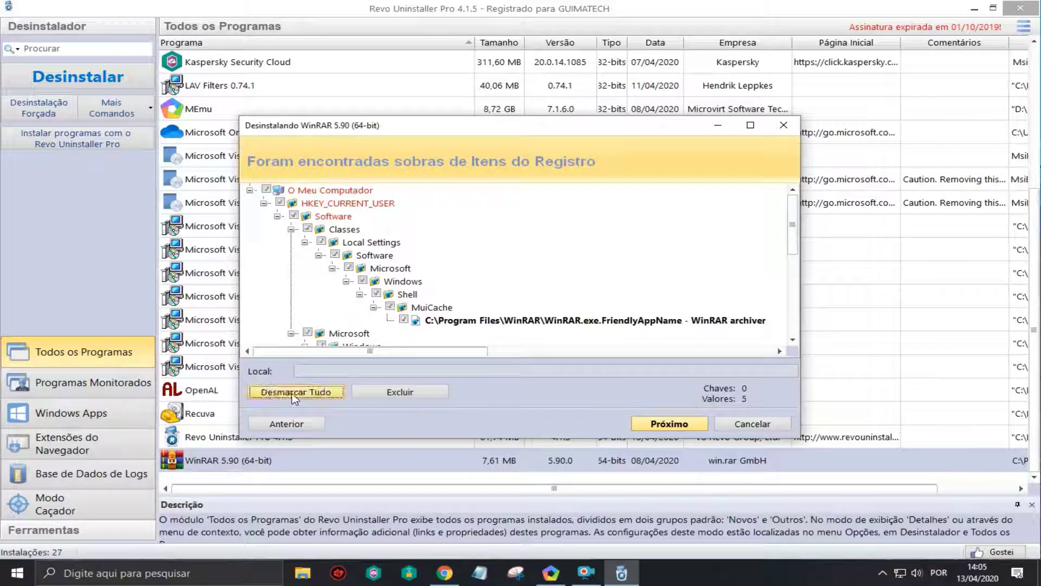
left_click(402, 393)
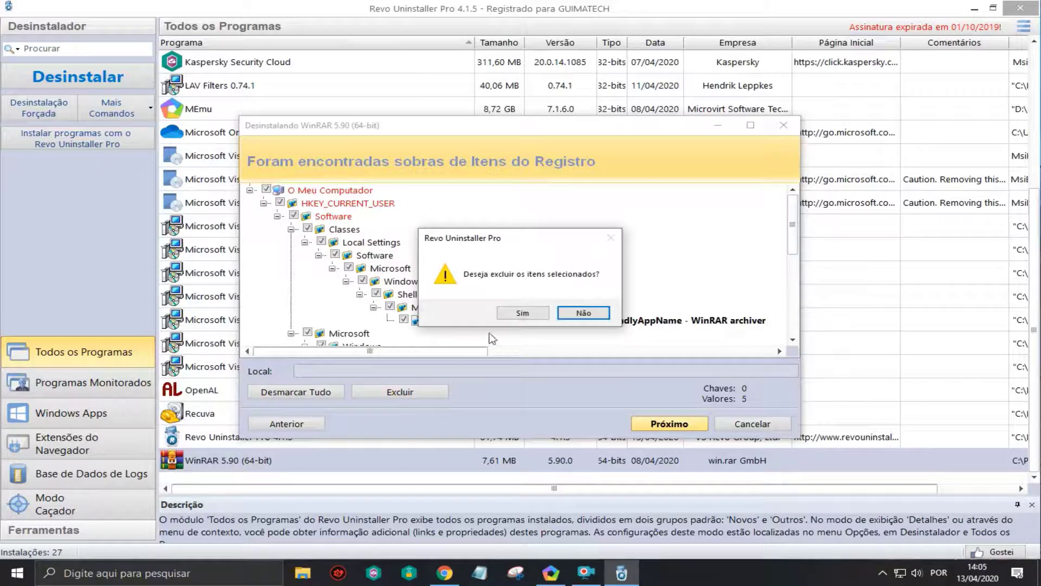
left_click(518, 312)
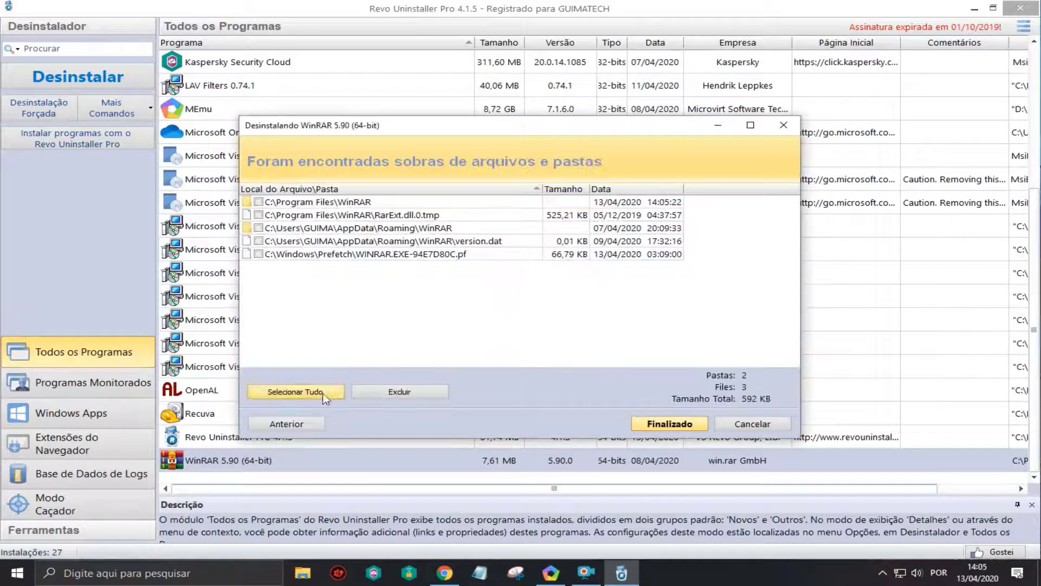
Delete all of WinRAR's leftover files and folders, and close Revo Uninstaller Pro
left_click(280, 392)
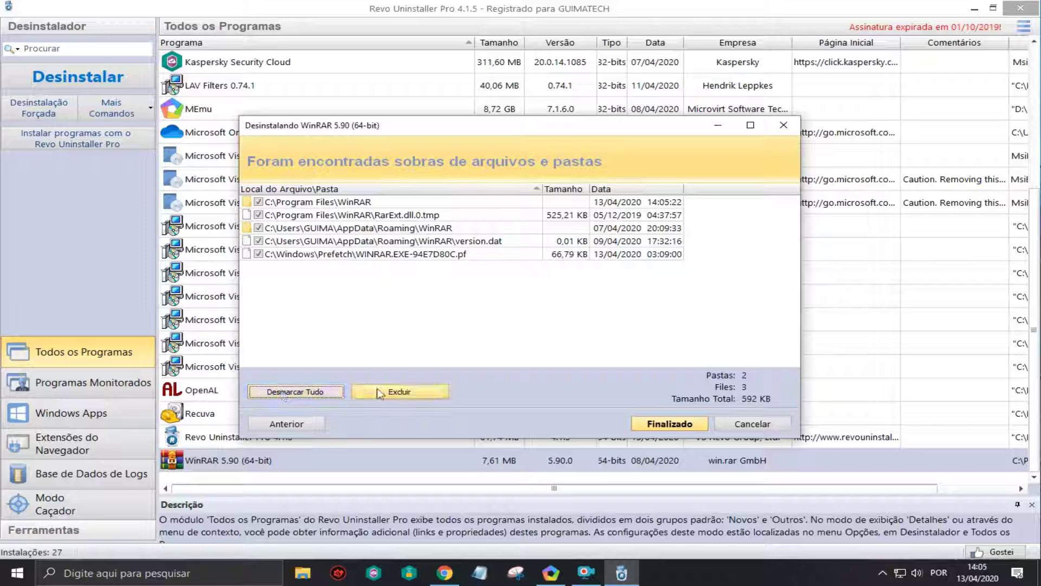
left_click(411, 392)
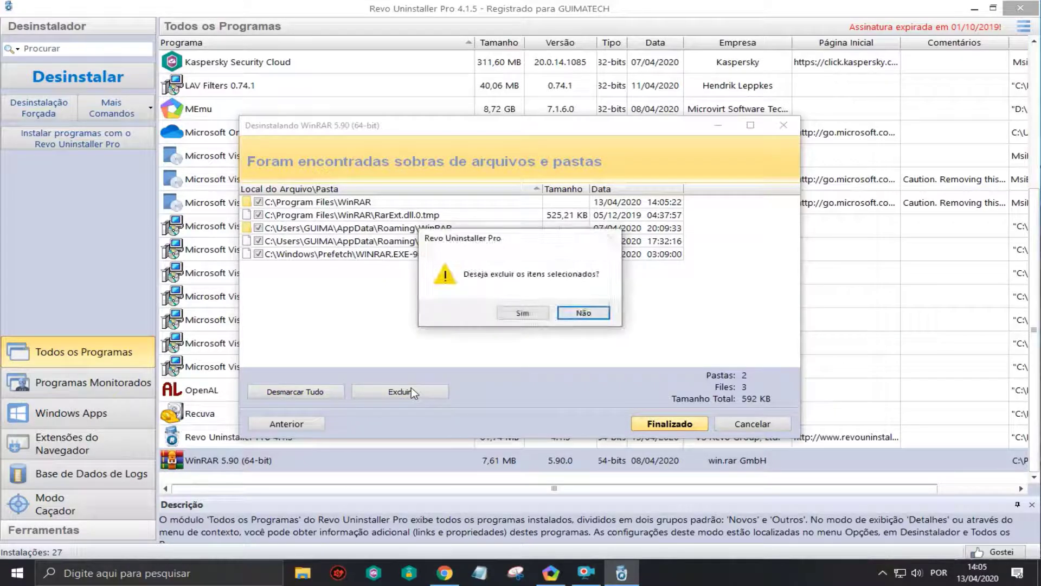
left_click(521, 312)
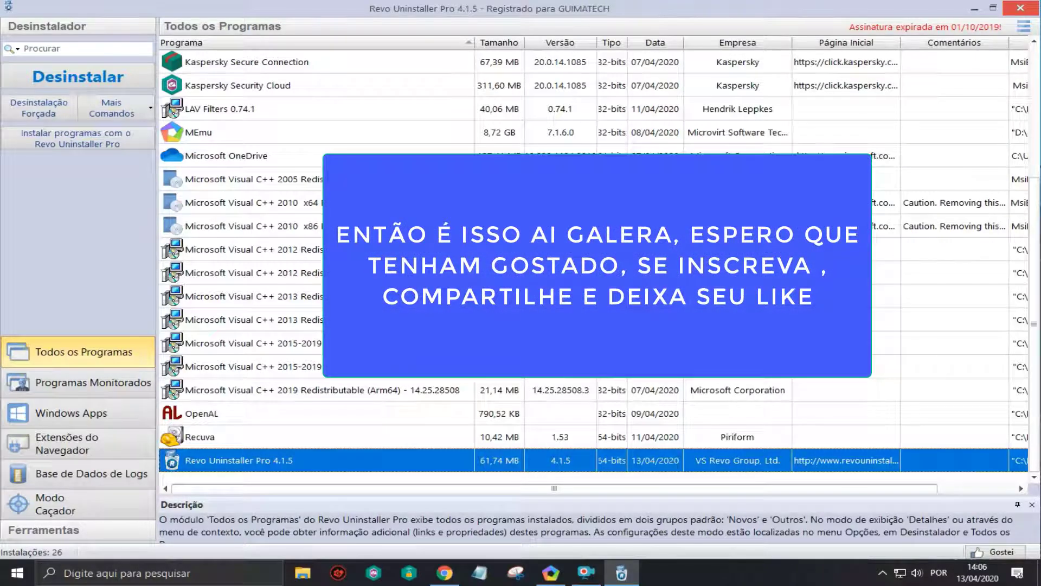
left_click(1022, 8)
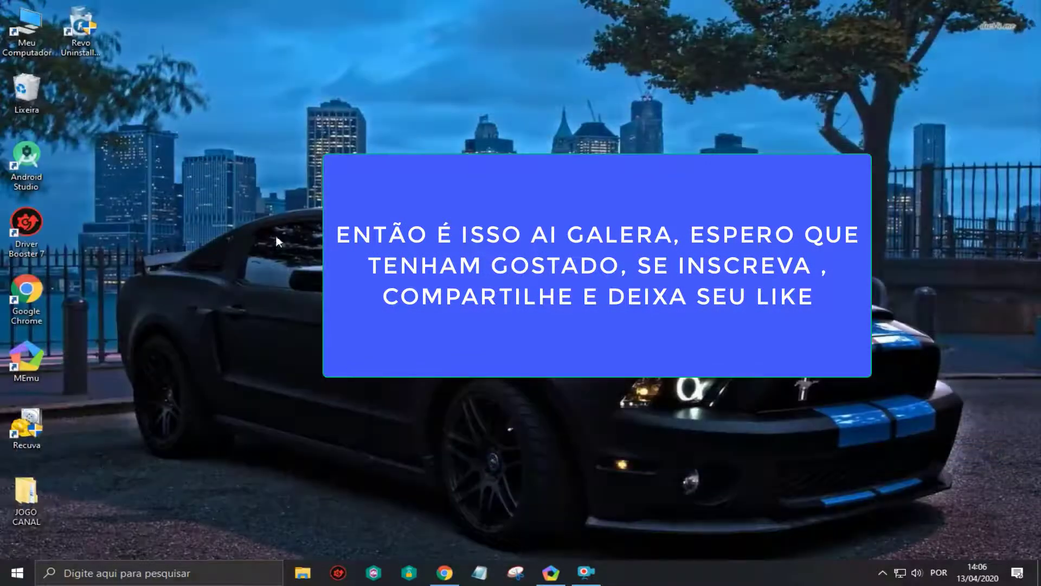